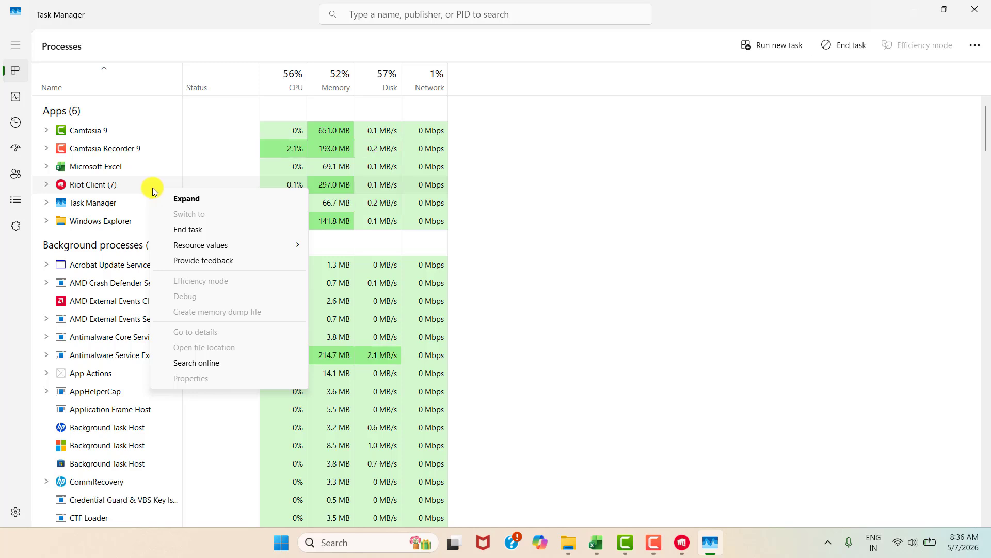
# End the Riot Client task and close Task Manager
pyautogui.click(194, 232)
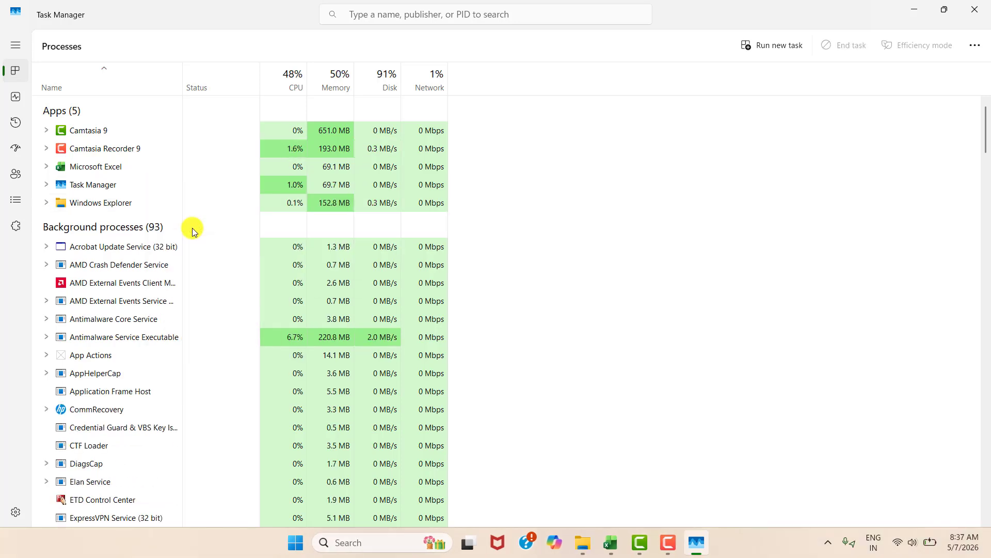
pyautogui.click(984, 2)
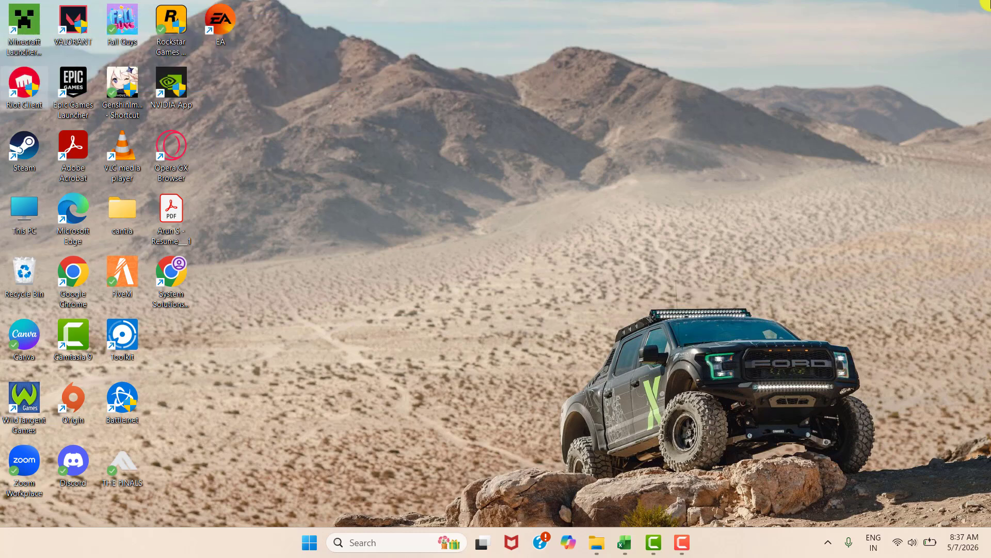
# Restart the computer from the Shut Down Windows dialog using the Restart option
pyautogui.hotkey('alt', 'F4')
pyautogui.click(597, 213)
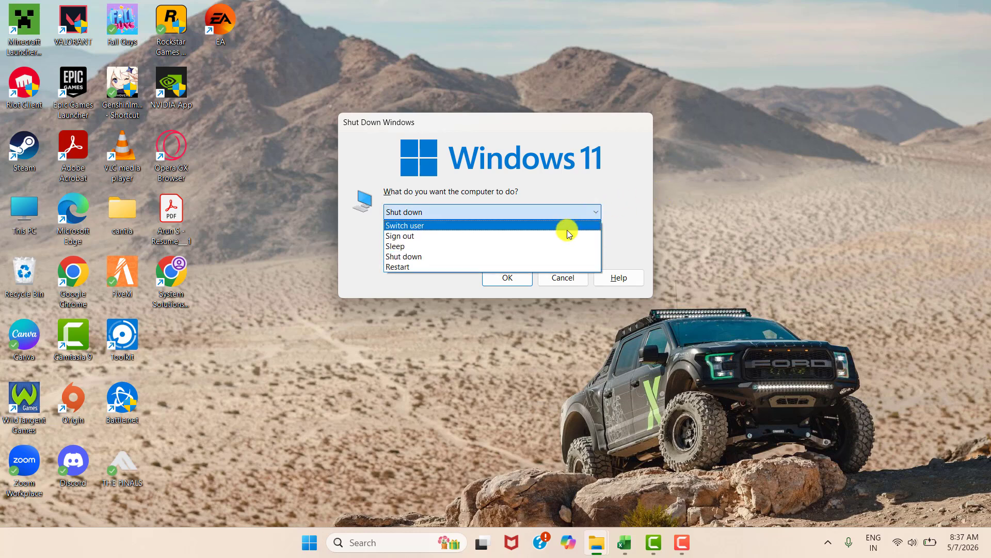
pyautogui.click(488, 264)
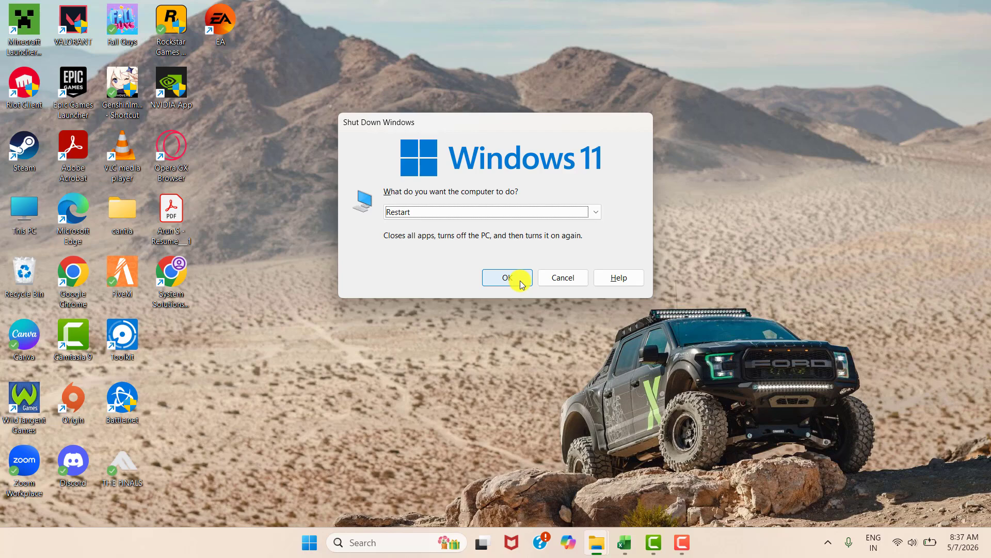
pyautogui.click(519, 281)
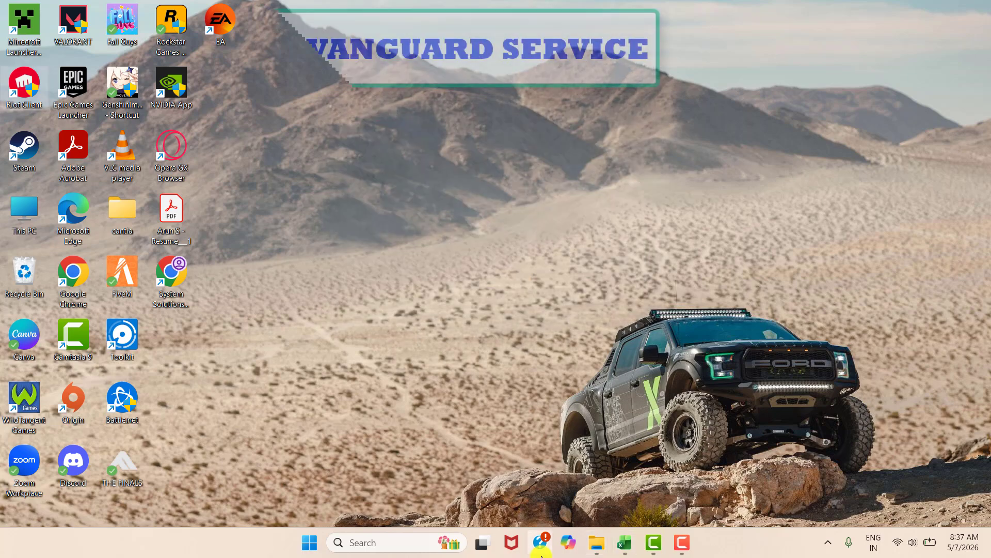
# Open the Services console with Services.msc and select the vgc service
pyautogui.press('super+r')
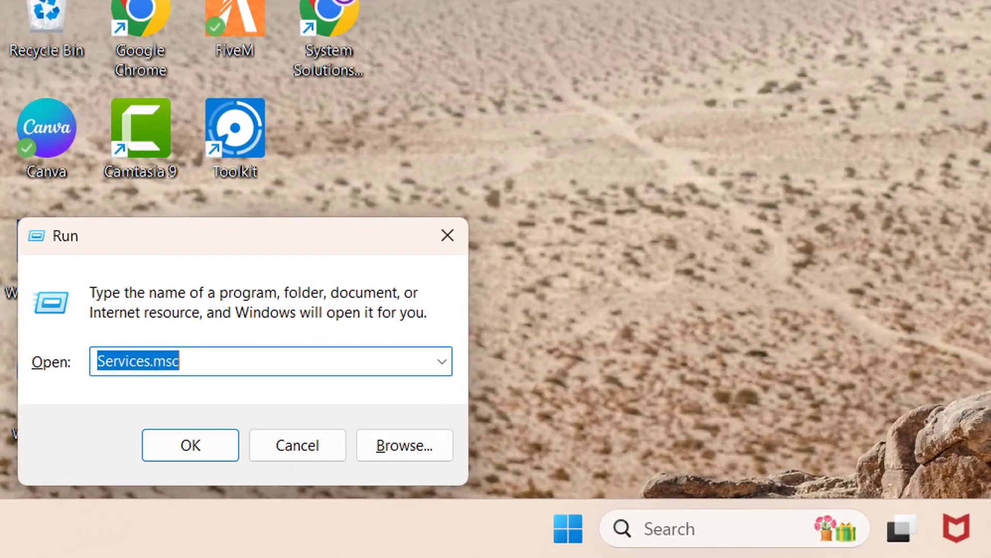
pyautogui.press('Return')
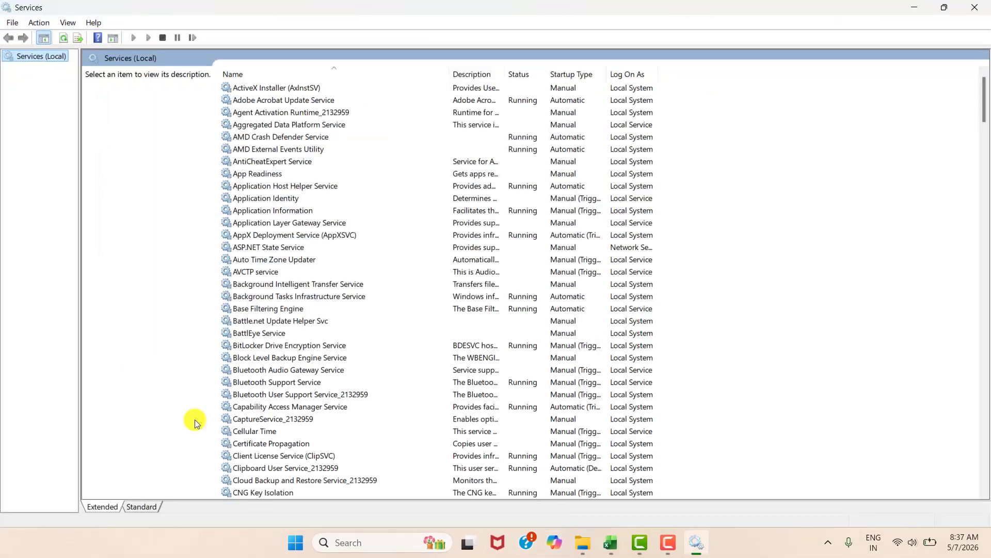
pyautogui.scroll(-15, 260, 264)
pyautogui.scroll(-20, 260, 268)
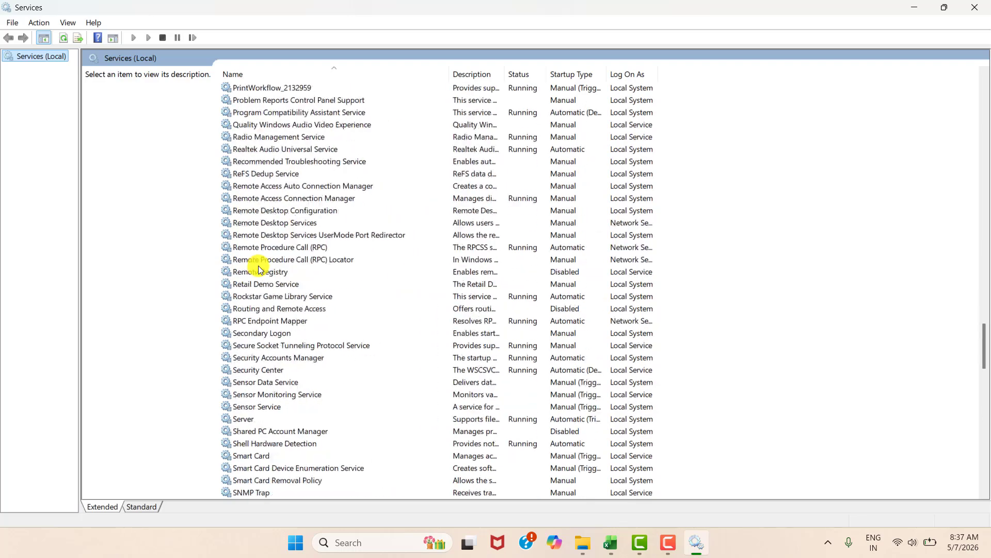
pyautogui.click(259, 261)
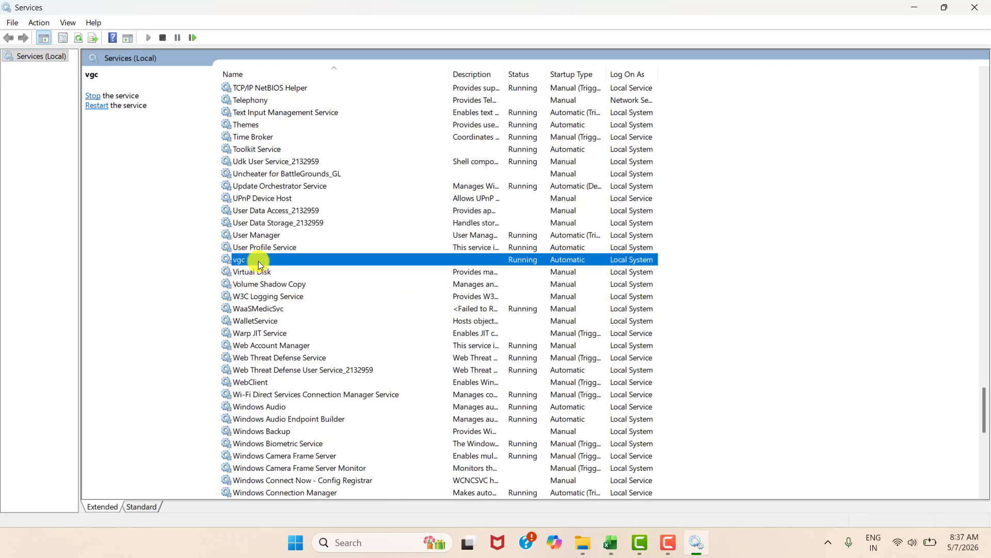
# Set the User Profile Service's startup type to Automatic, apply it and close the Services console
pyautogui.rightClick(296, 248)
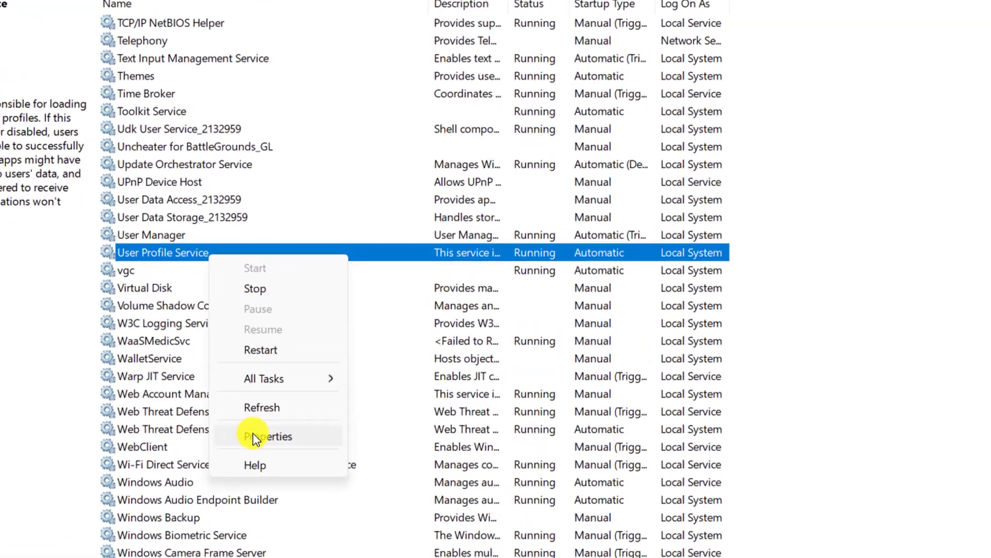
pyautogui.click(325, 380)
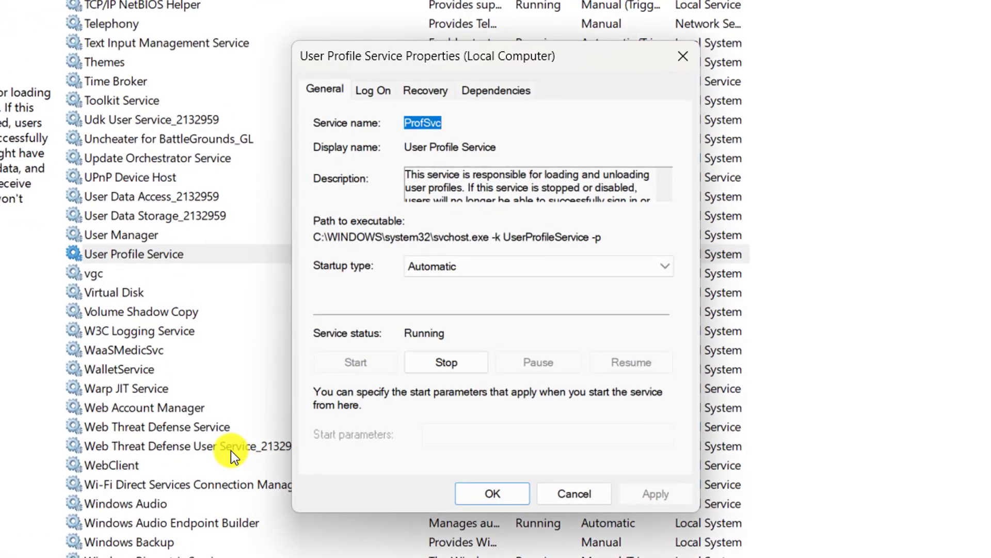
pyautogui.click(647, 273)
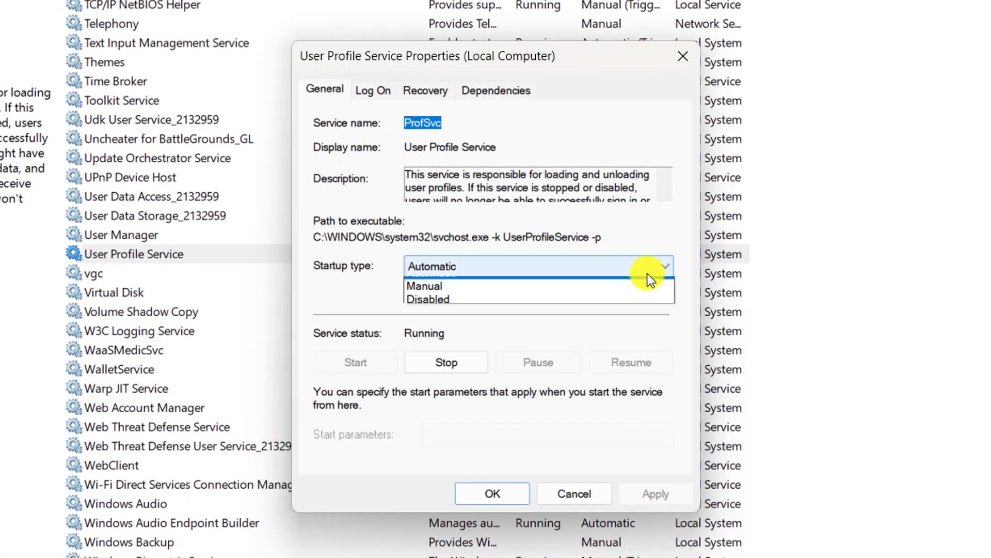
pyautogui.click(593, 299)
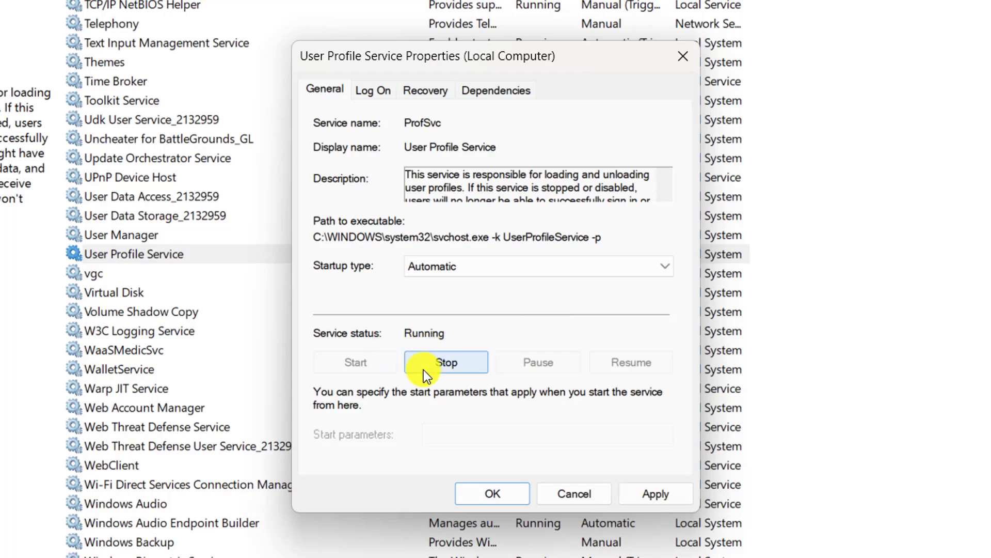
pyautogui.click(657, 495)
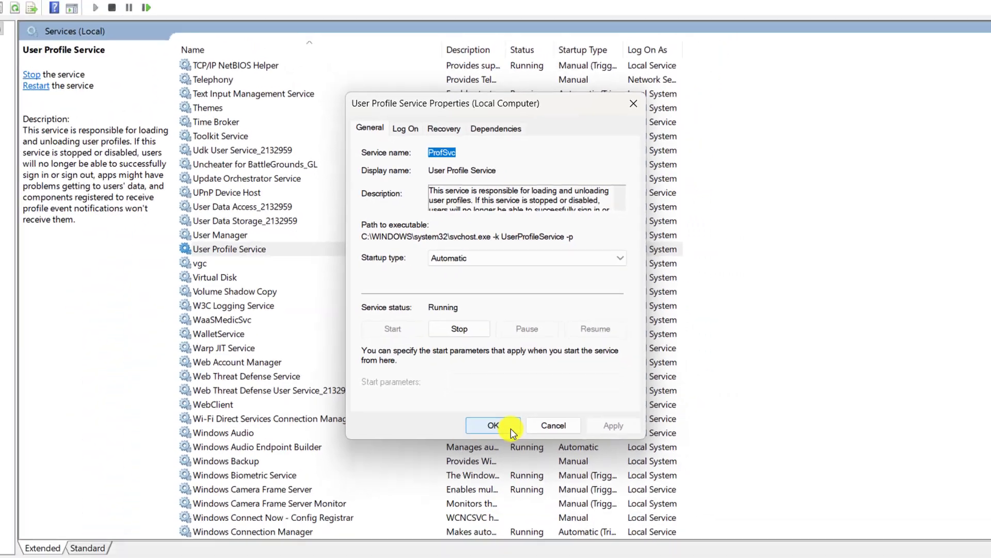
pyautogui.click(517, 496)
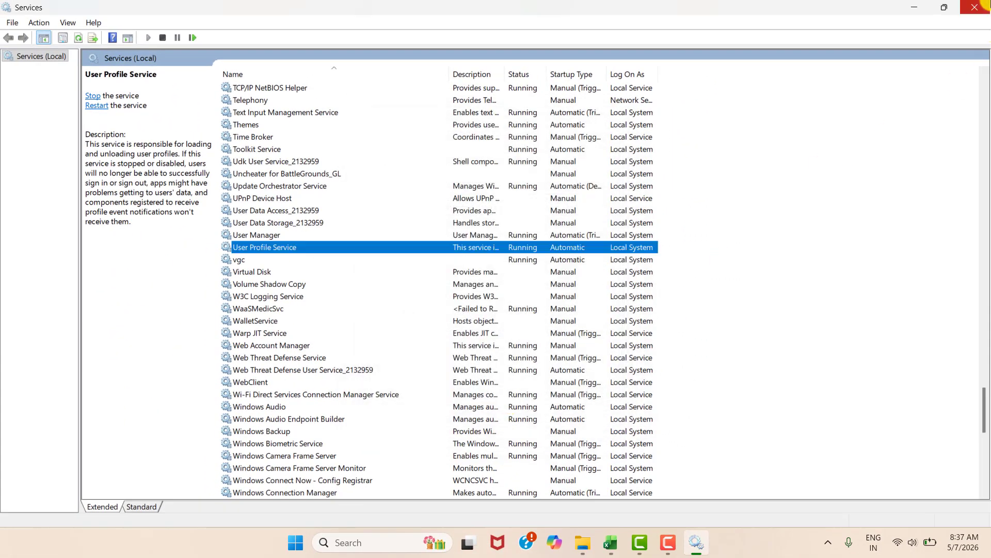
pyautogui.click(984, 5)
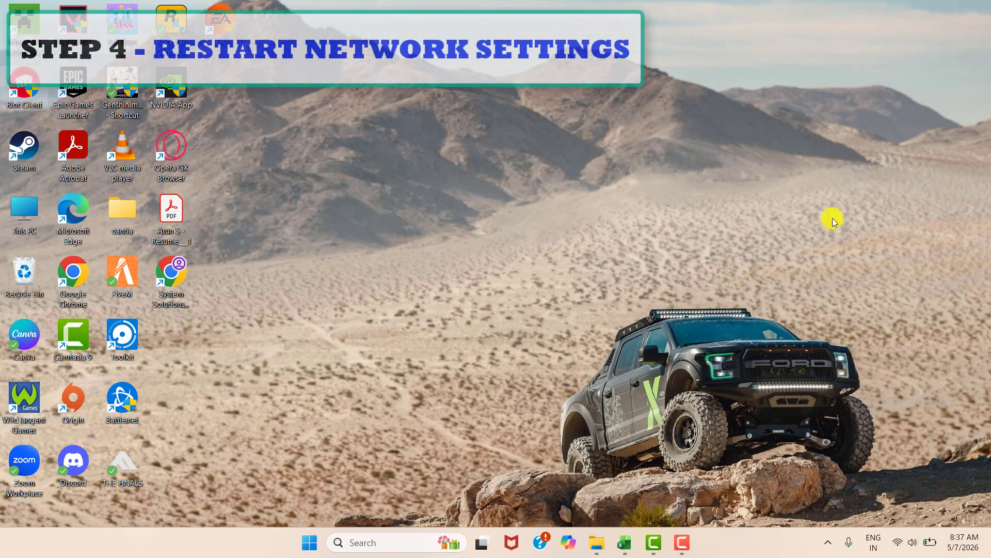
# Run Command Prompt as administrator and flush the DNS cache with ipconfig /flushdns
pyautogui.click(355, 538)
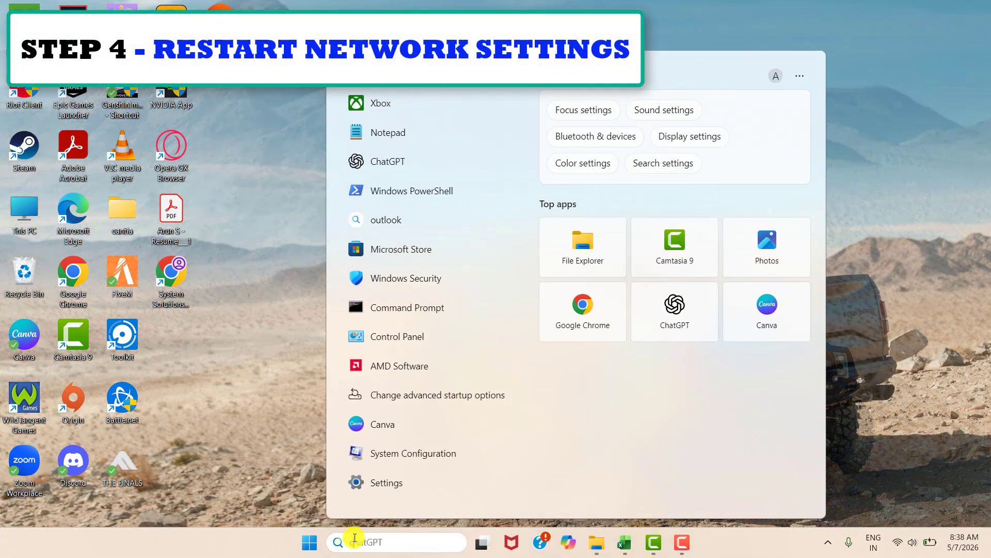
pyautogui.write('cmd')
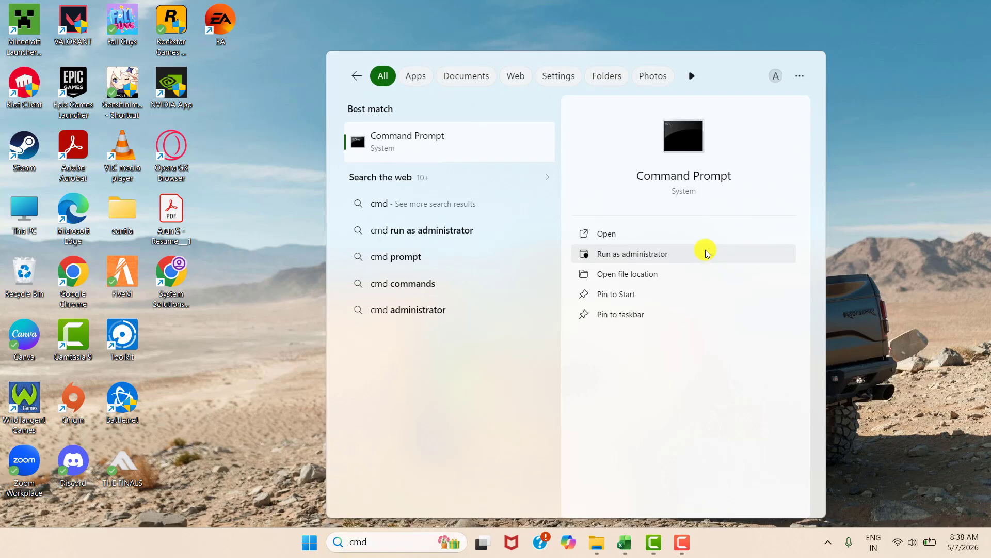
pyautogui.click(706, 254)
pyautogui.write('i')
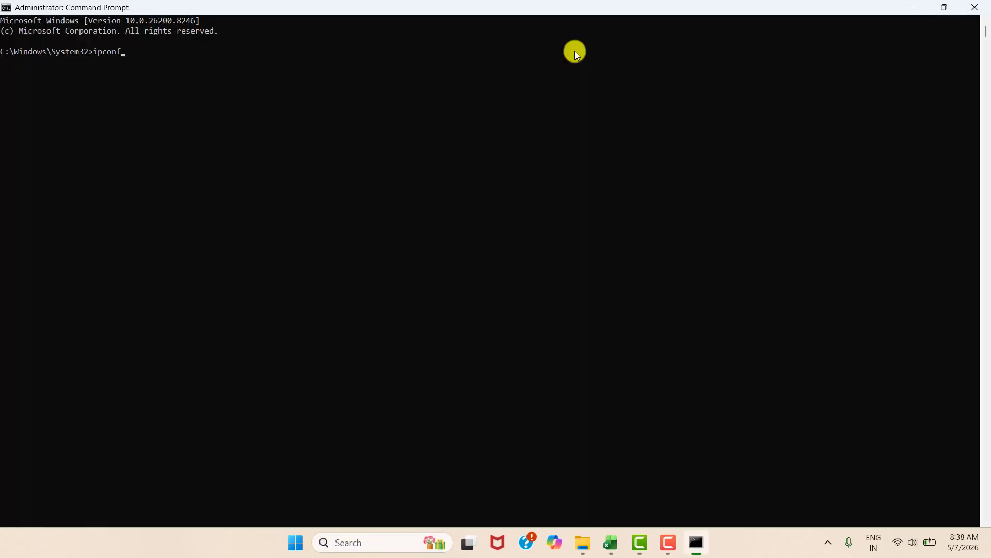
pyautogui.write('pconfig /flushdns')
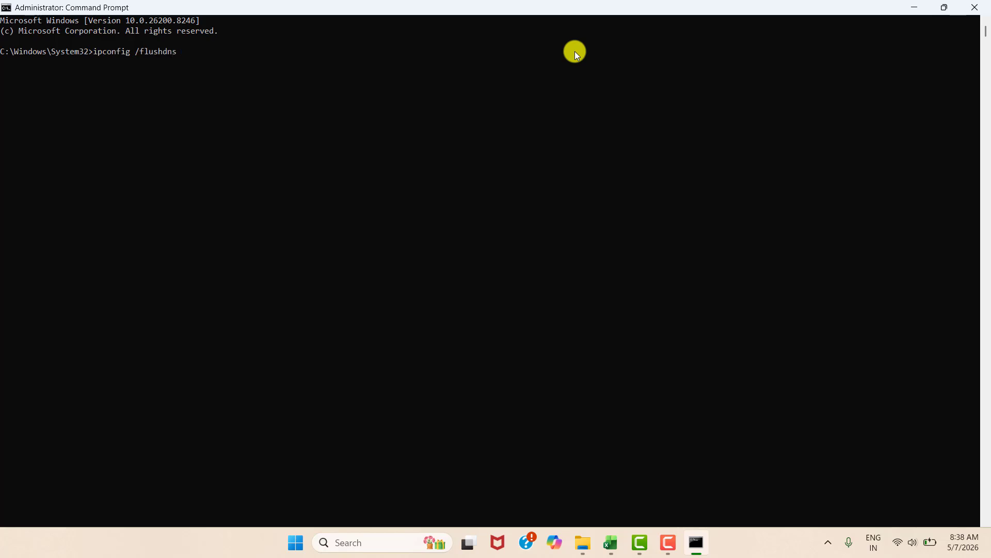
pyautogui.press('Return')
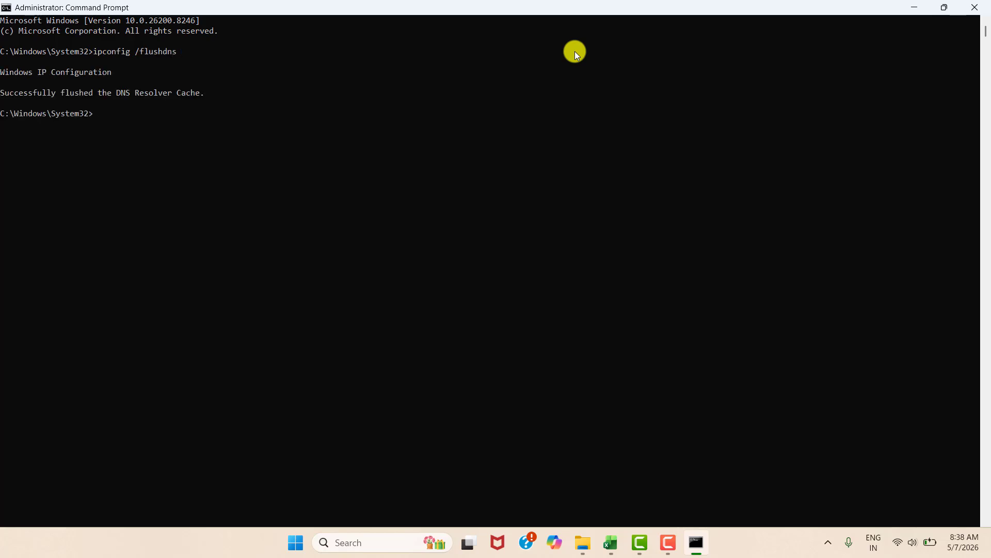
# Reset the network stack with netsh winsock reset and netsh int ip reset, and exit Command Prompt
pyautogui.write('netsh winsock reset')
pyautogui.press('Return')
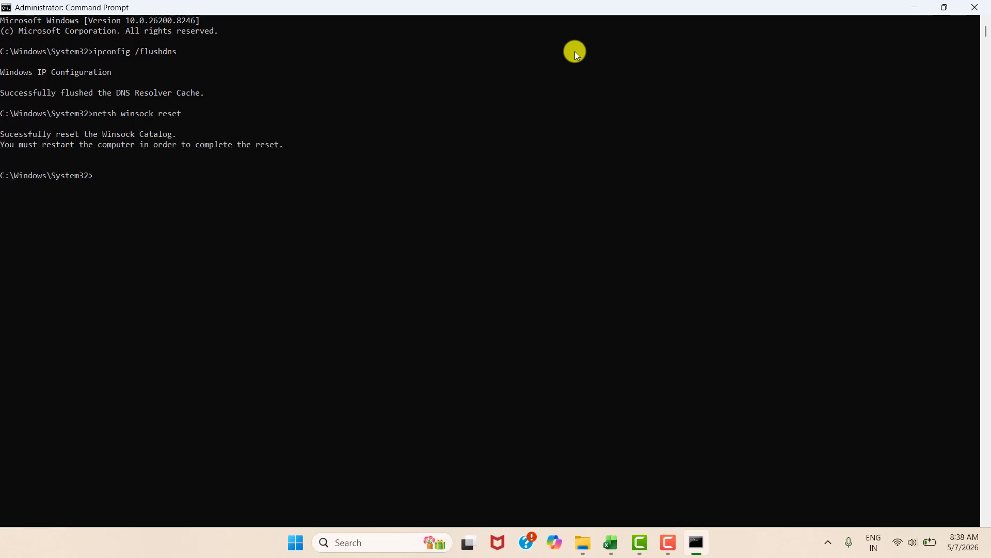
pyautogui.write('netsh int ip')
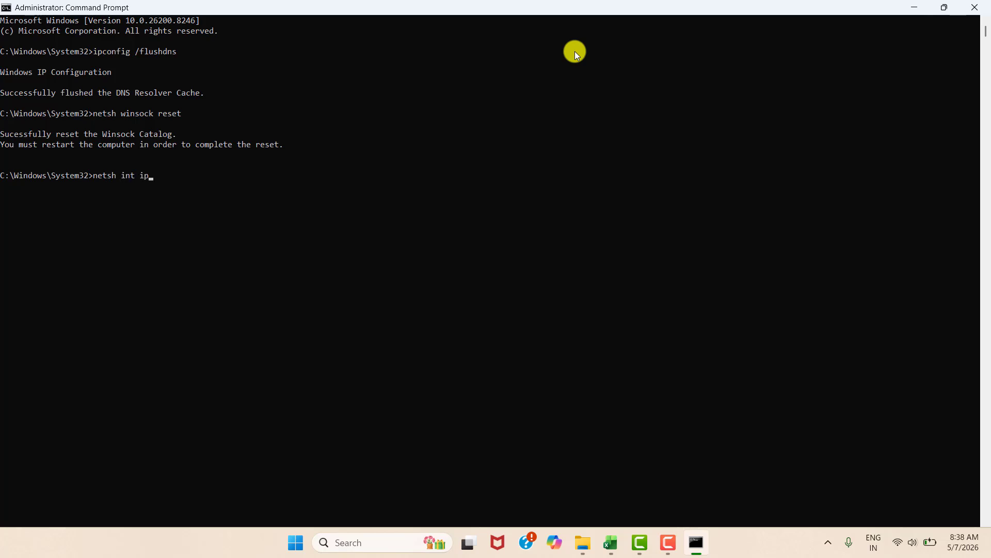
pyautogui.write(' reset')
pyautogui.press('Return')
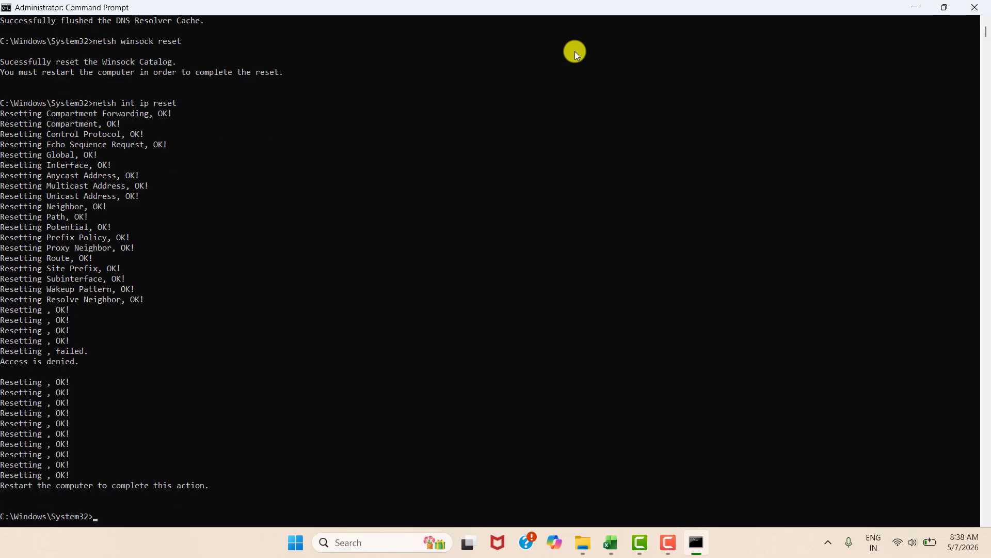
pyautogui.write('exit')
pyautogui.press('Return')
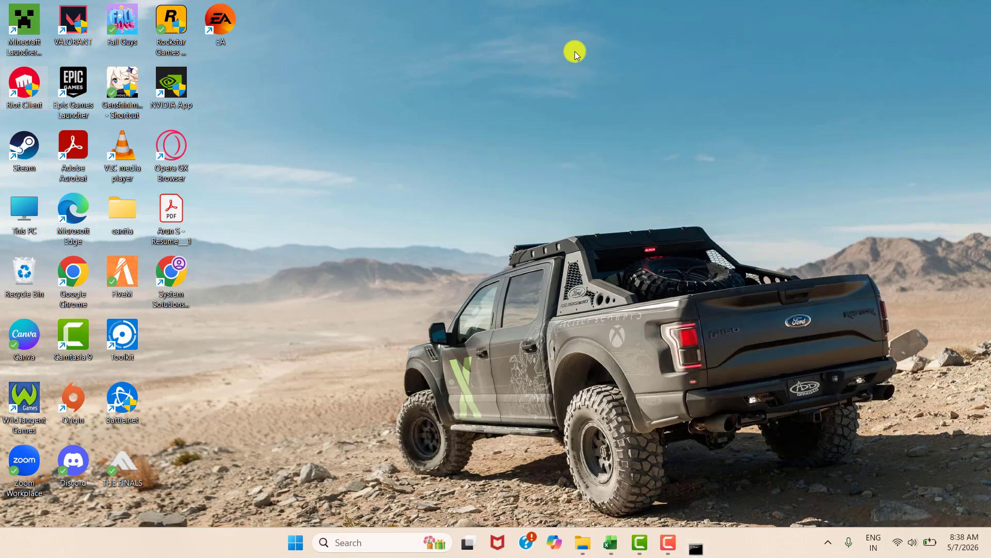
# Open Windows Security's Firewall & network protection page and its list of apps allowed through the firewall
pyautogui.click(406, 540)
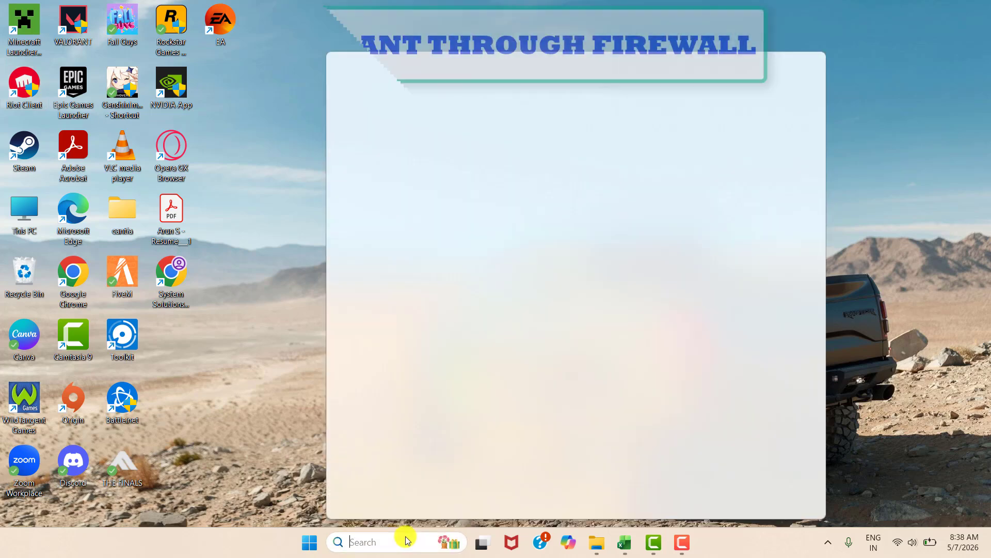
pyautogui.write('windows Security')
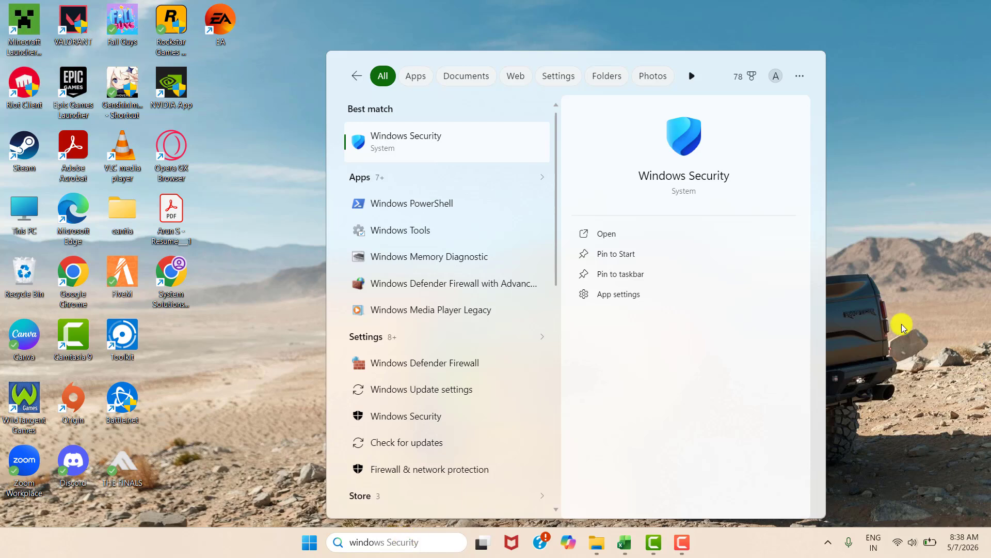
pyautogui.click(704, 233)
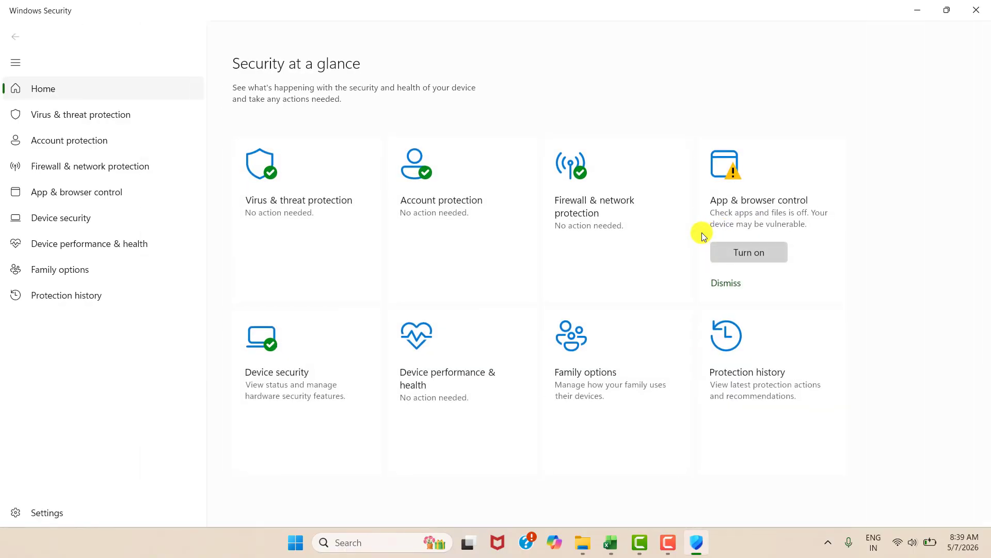
pyautogui.click(654, 228)
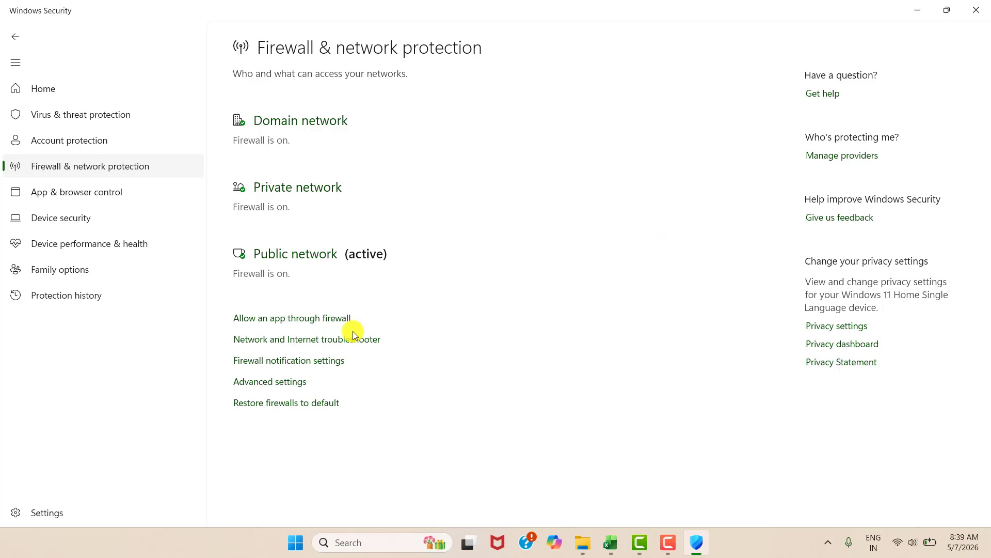
pyautogui.click(339, 323)
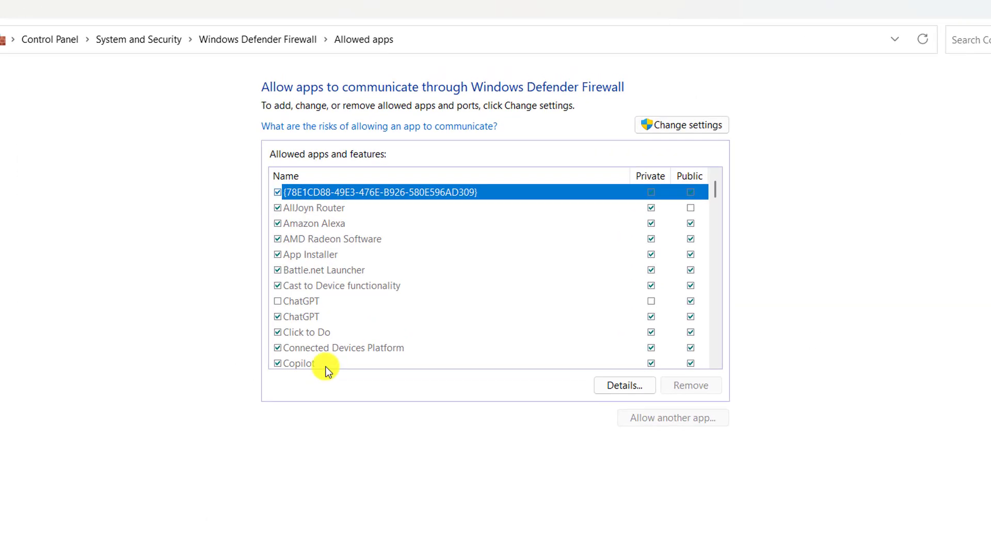
# Enable changes to the allowed apps, select Riot Client with Private and Public access allowed, save the list and close Windows Security
pyautogui.click(716, 150)
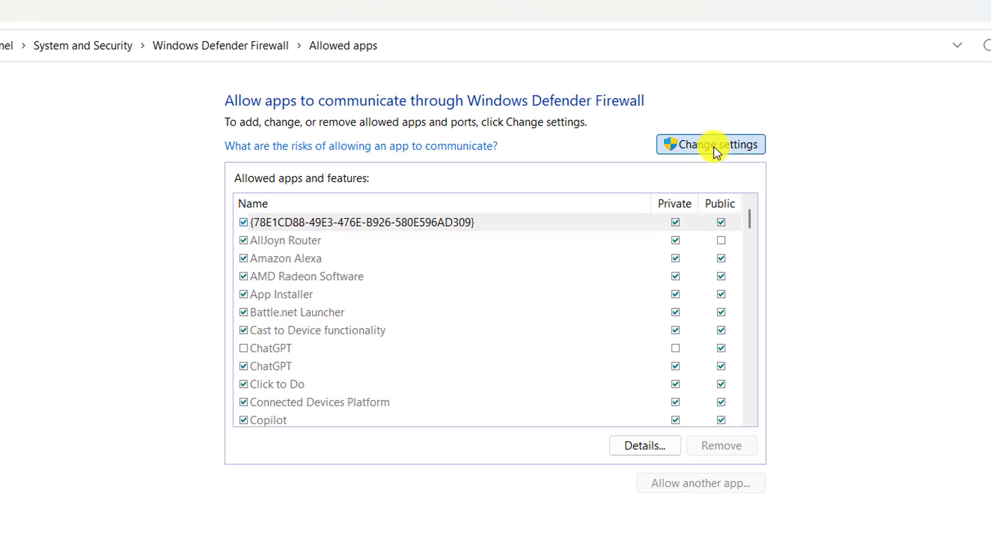
pyautogui.scroll(-1, 488, 258)
pyautogui.scroll(-9, 488, 258)
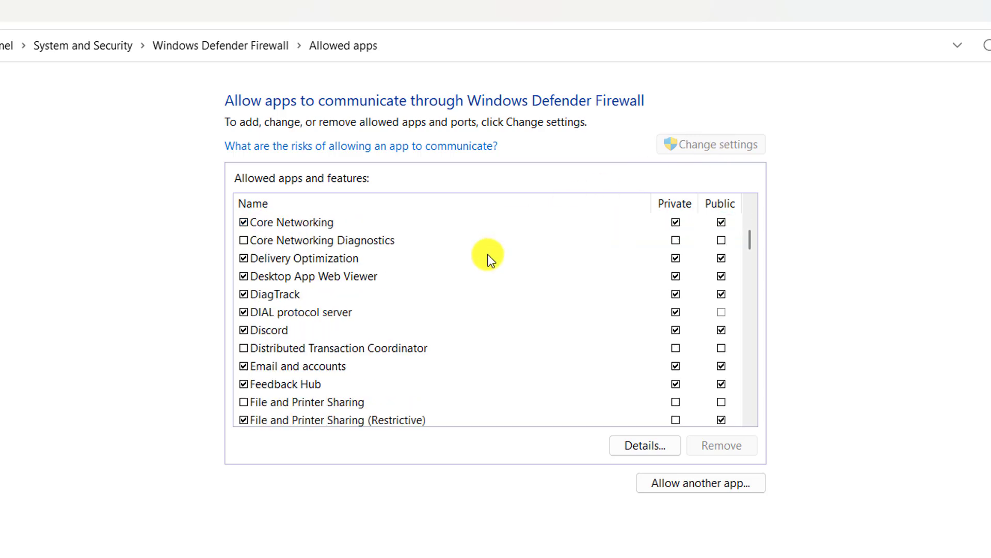
pyautogui.scroll(-9, 488, 257)
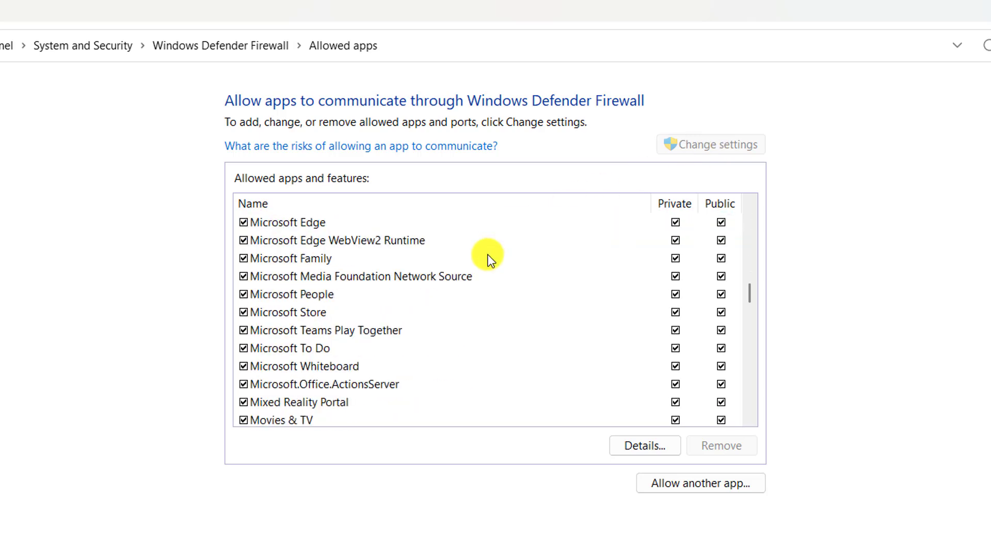
pyautogui.scroll(-1, 489, 257)
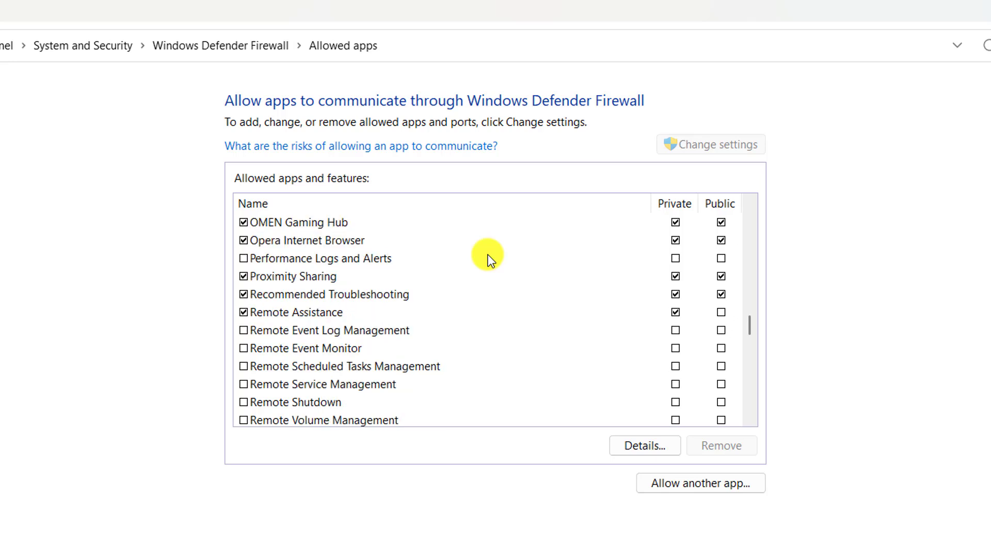
pyautogui.scroll(-3, 488, 257)
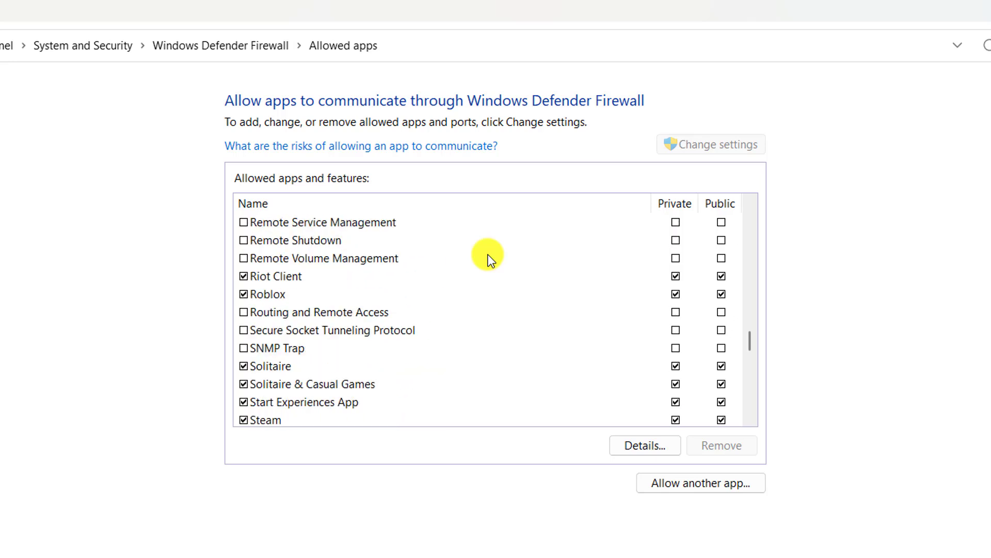
pyautogui.click(309, 279)
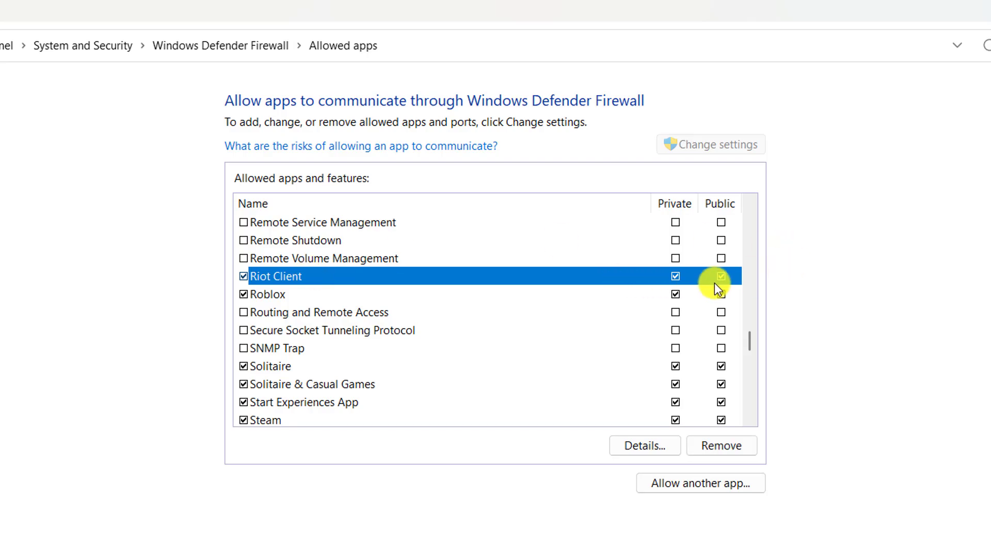
pyautogui.click(620, 518)
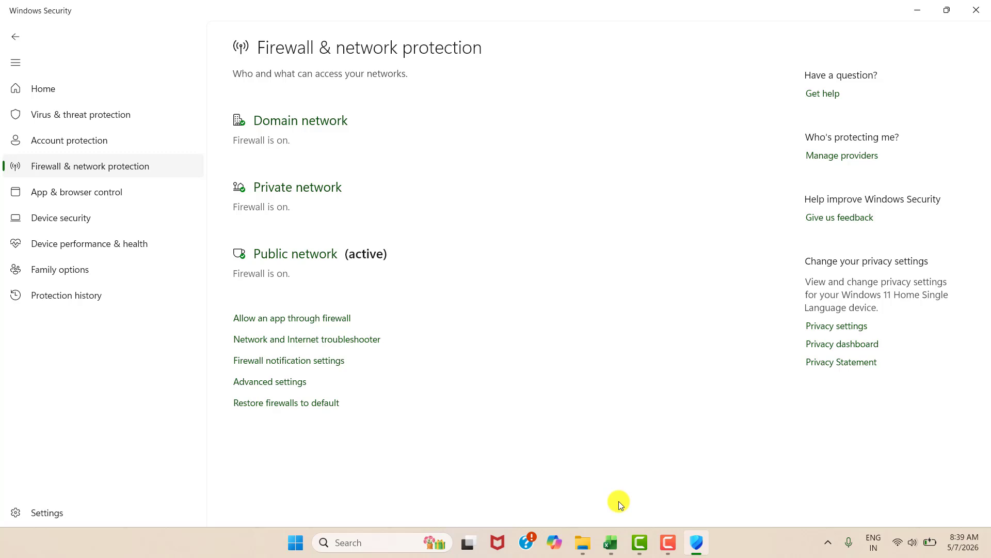
pyautogui.click(976, 9)
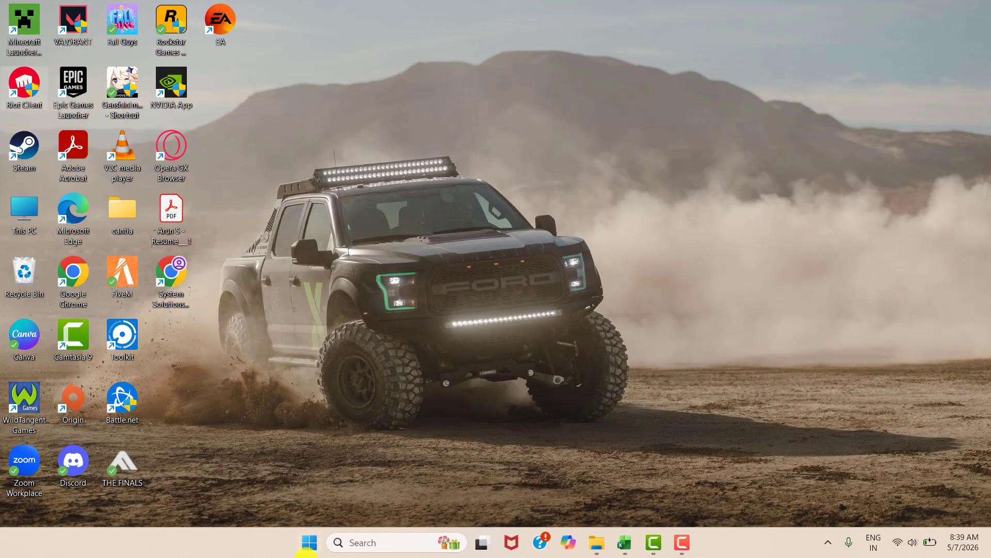
# In Settings, save the manual proxy setup with Use a proxy server off, and close Settings
pyautogui.rightClick(307, 551)
pyautogui.click(306, 407)
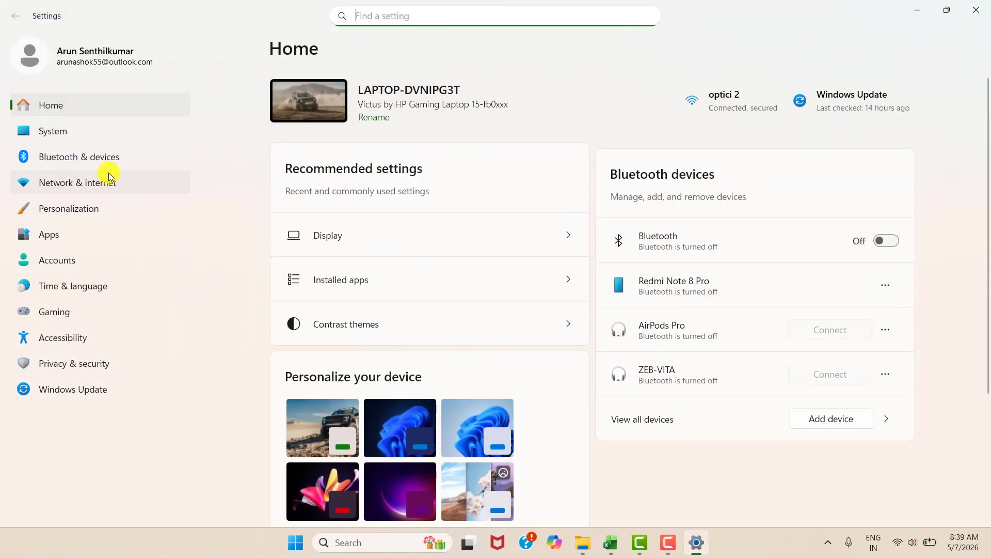
pyautogui.click(105, 183)
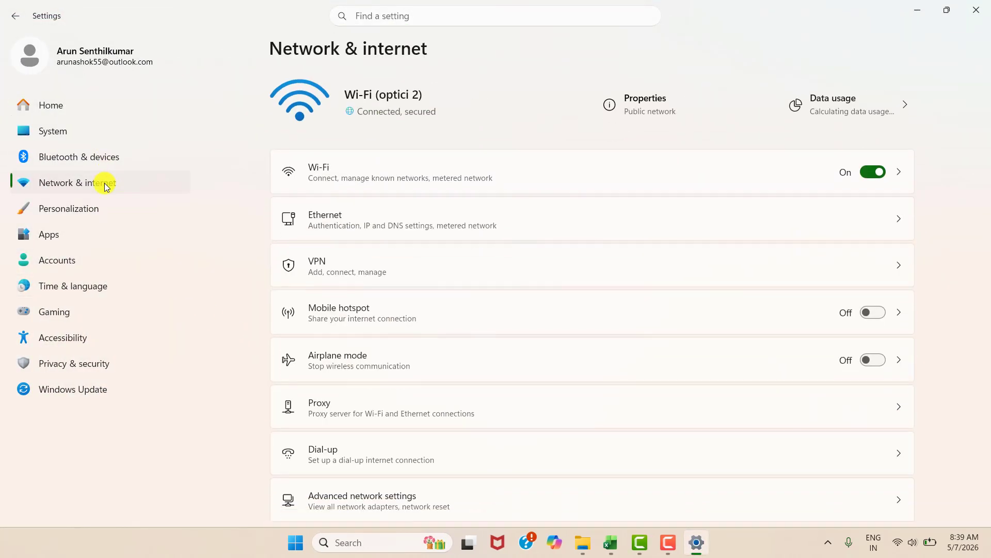
pyautogui.click(363, 417)
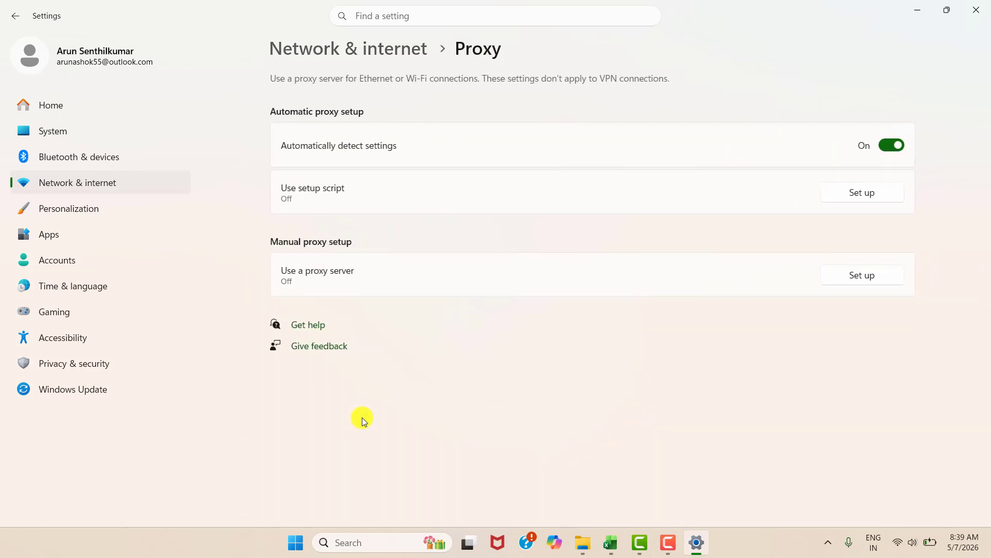
pyautogui.click(888, 281)
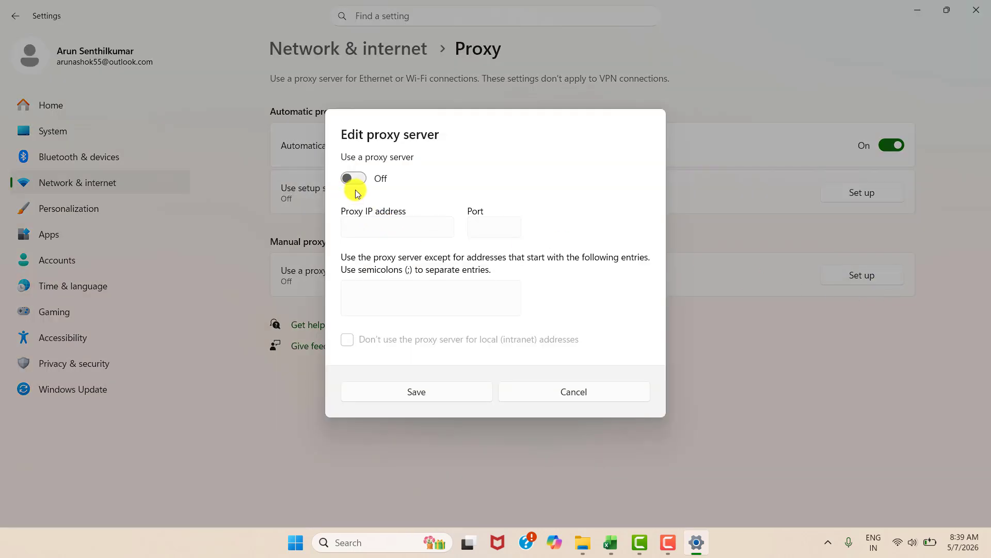
pyautogui.click(435, 395)
pyautogui.click(978, 12)
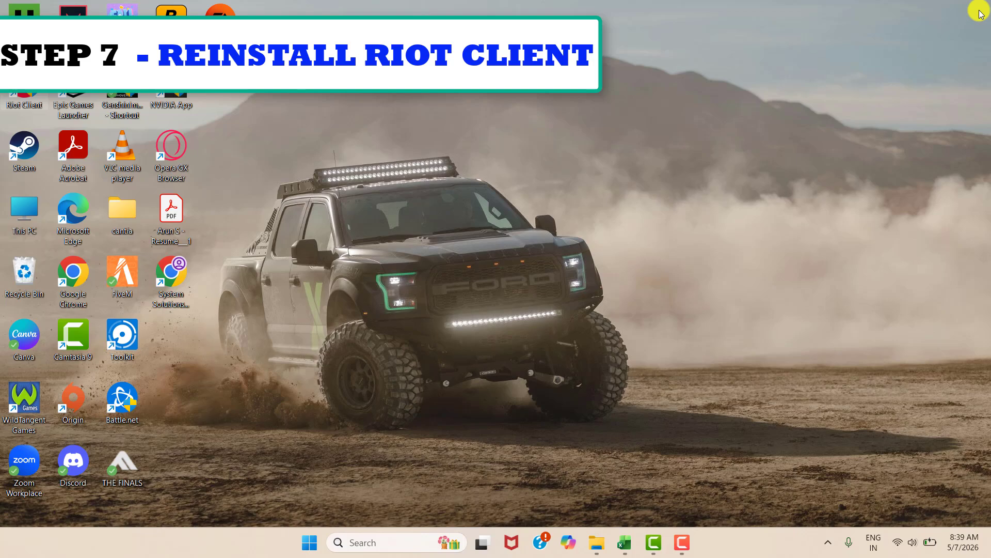
# Open Programs and Features by running appwiz.cpl
pyautogui.press('super+r')
pyautogui.press('BackSpace')
pyautogui.write('a')
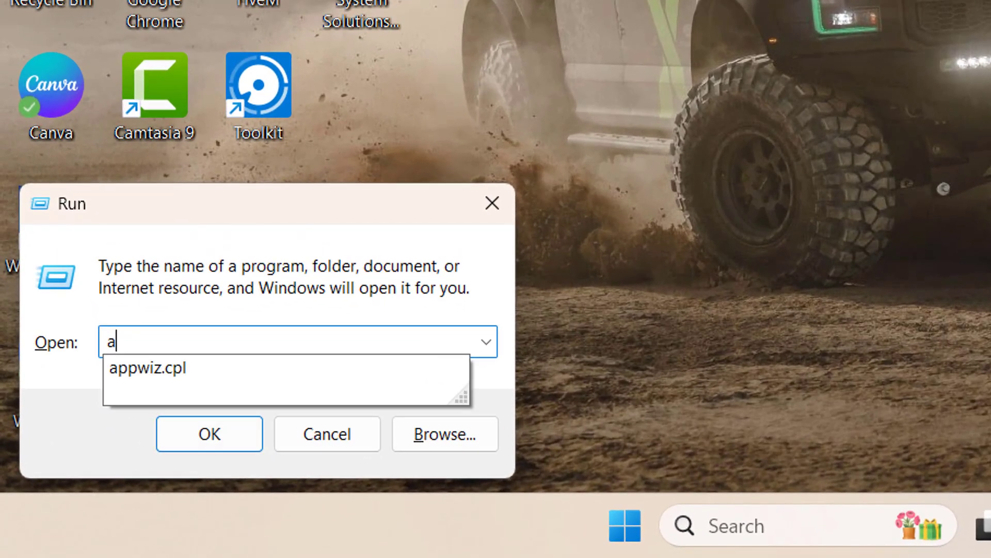
pyautogui.write('p')
pyautogui.press('Down')
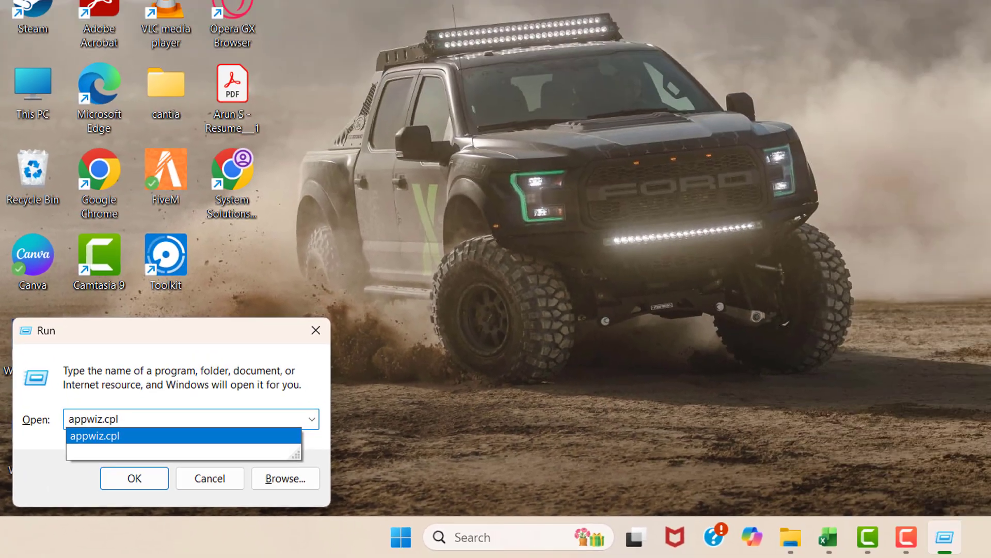
pyautogui.press('Return')
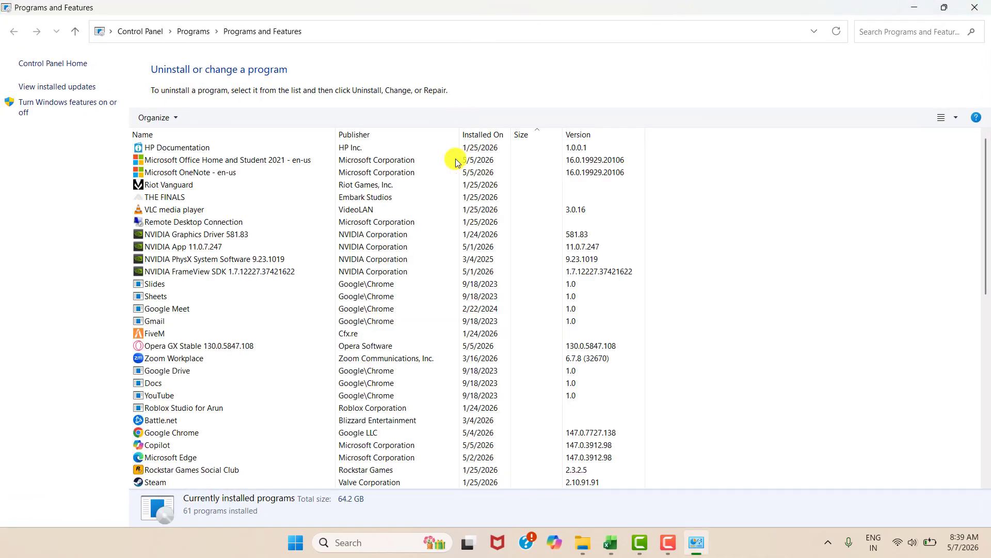
# Select Riot Client in the installed programs list and bring up its uninstall option
pyautogui.scroll(-10, 294, 247)
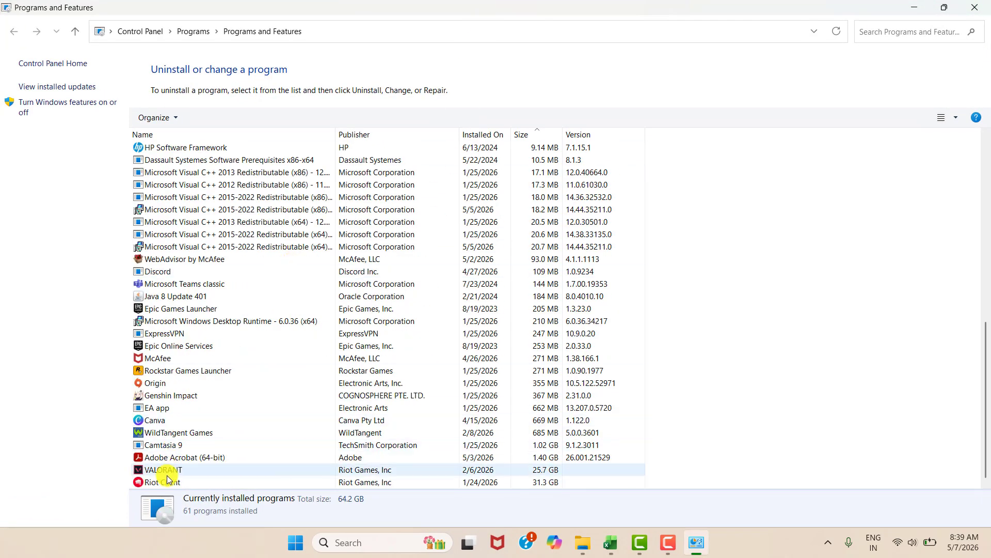
pyautogui.click(178, 481)
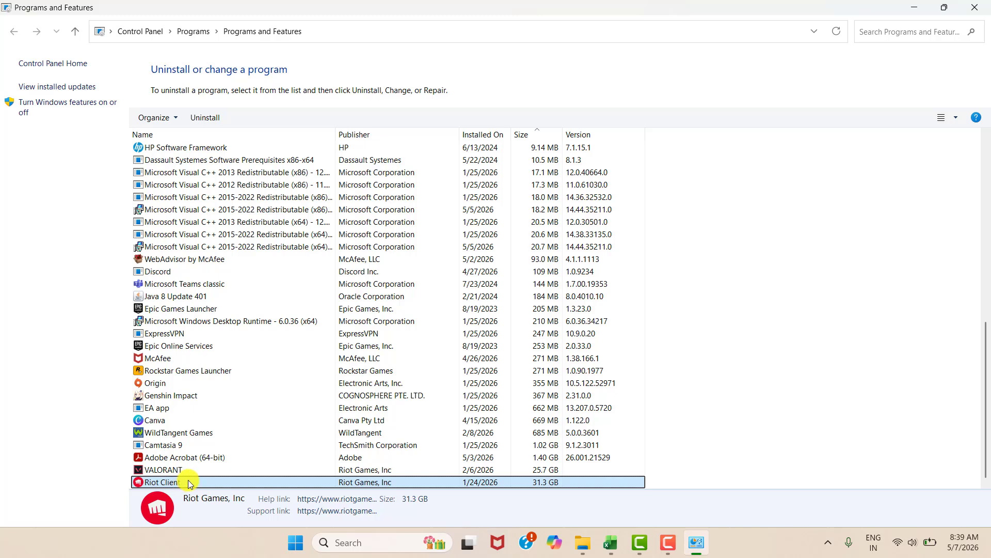
pyautogui.rightClick(190, 483)
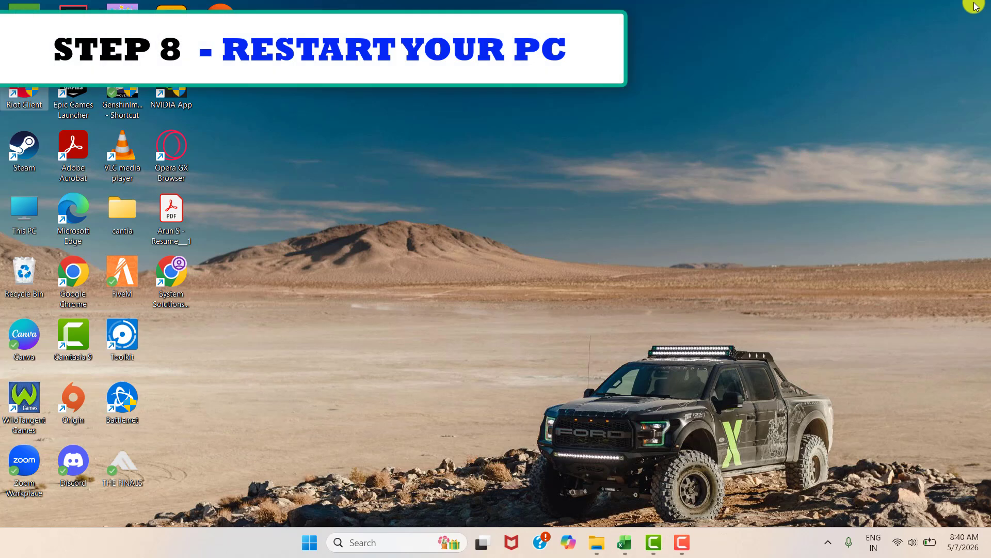
# Restart the computer through the Shut Down Windows dialog and launch VALORANT from the desktop
pyautogui.hotkey('alt', 'F4')
pyautogui.click(597, 211)
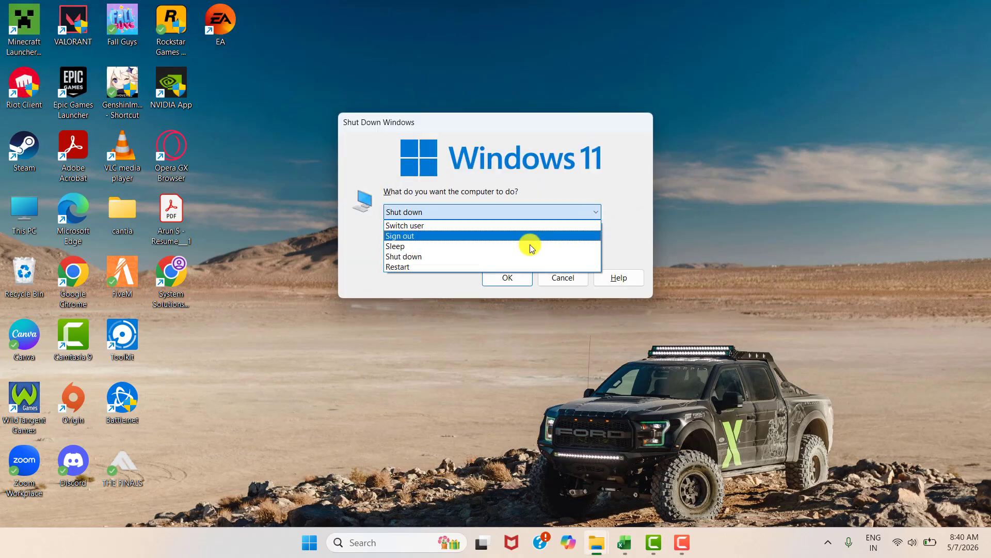
pyautogui.click(453, 264)
pyautogui.click(507, 279)
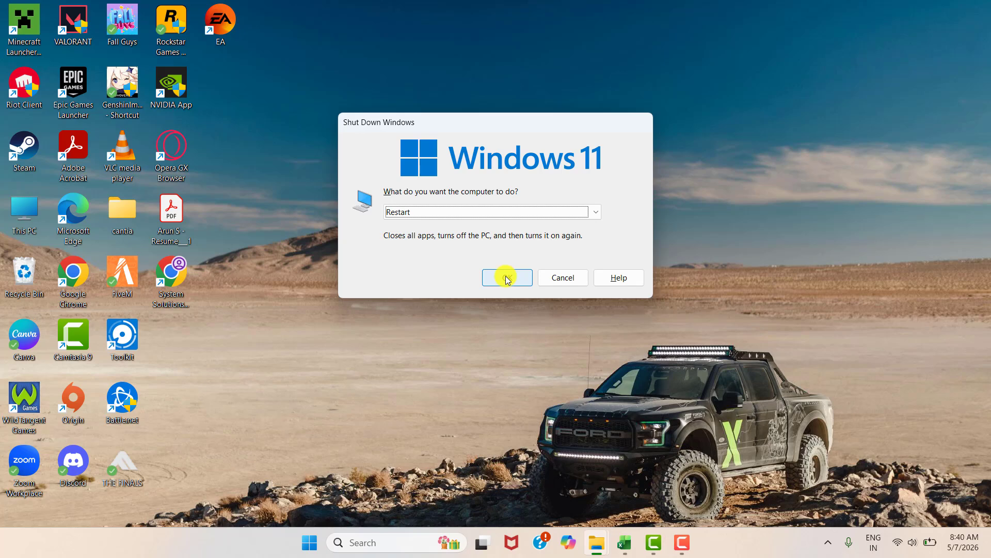
pyautogui.doubleClick(87, 37)
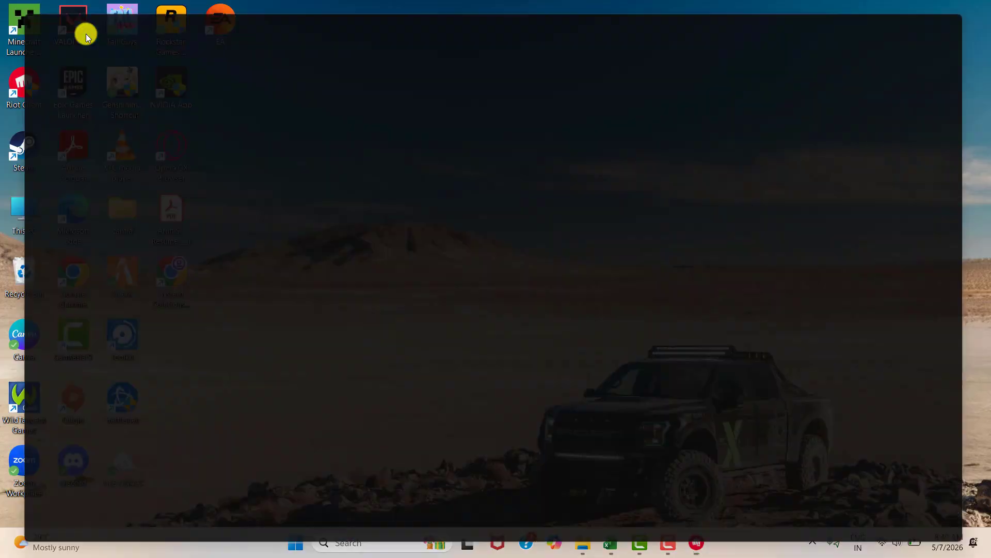